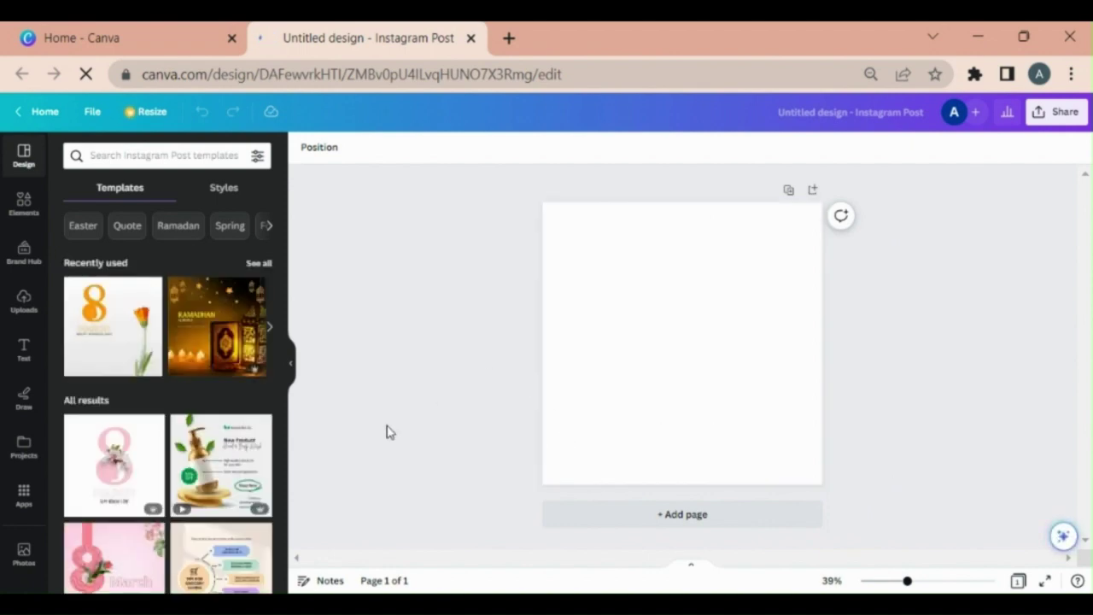
- Set the pink cake photo from the Photos library as the page background
click(22, 553)
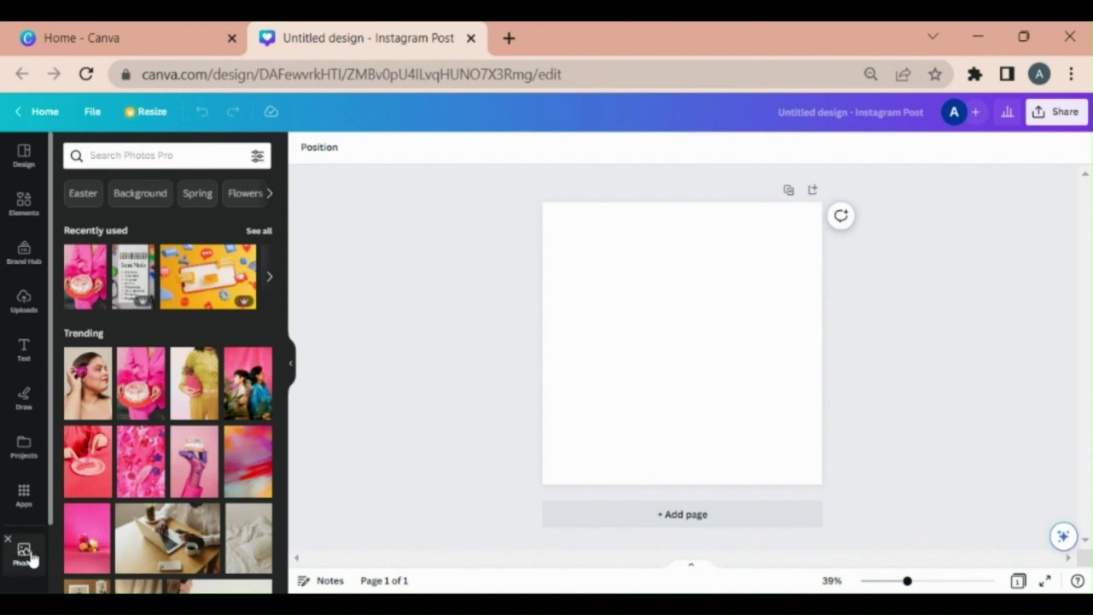
click(125, 391)
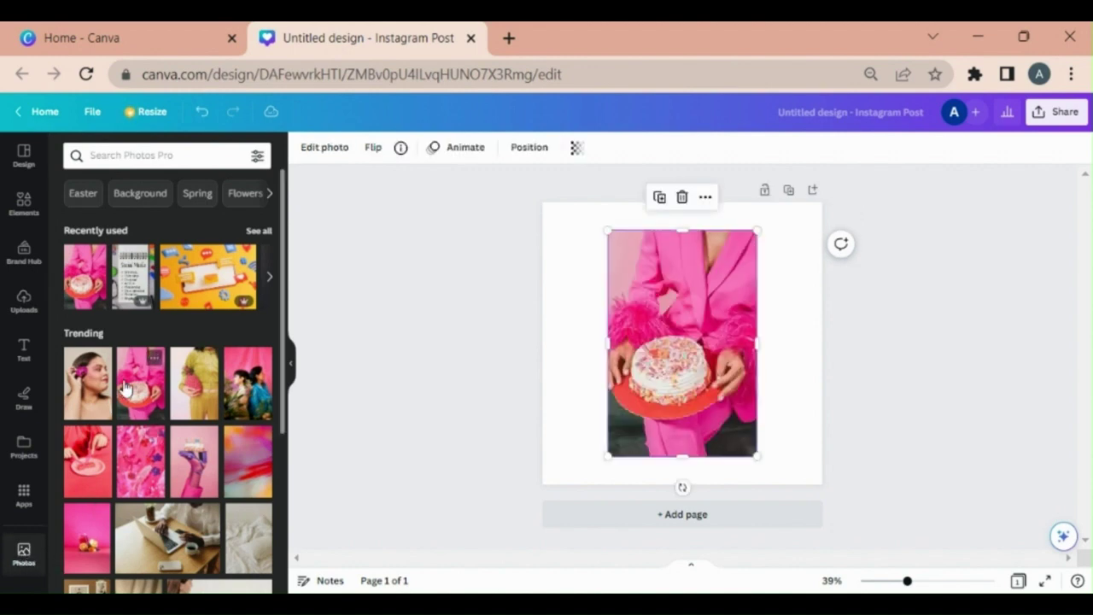
right_click(739, 333)
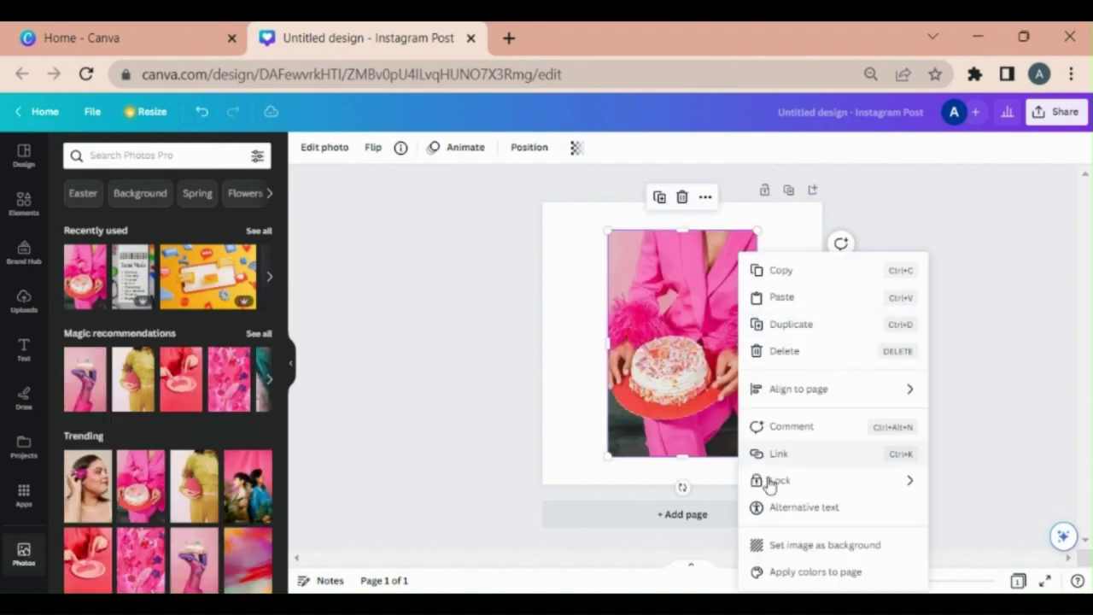
click(787, 546)
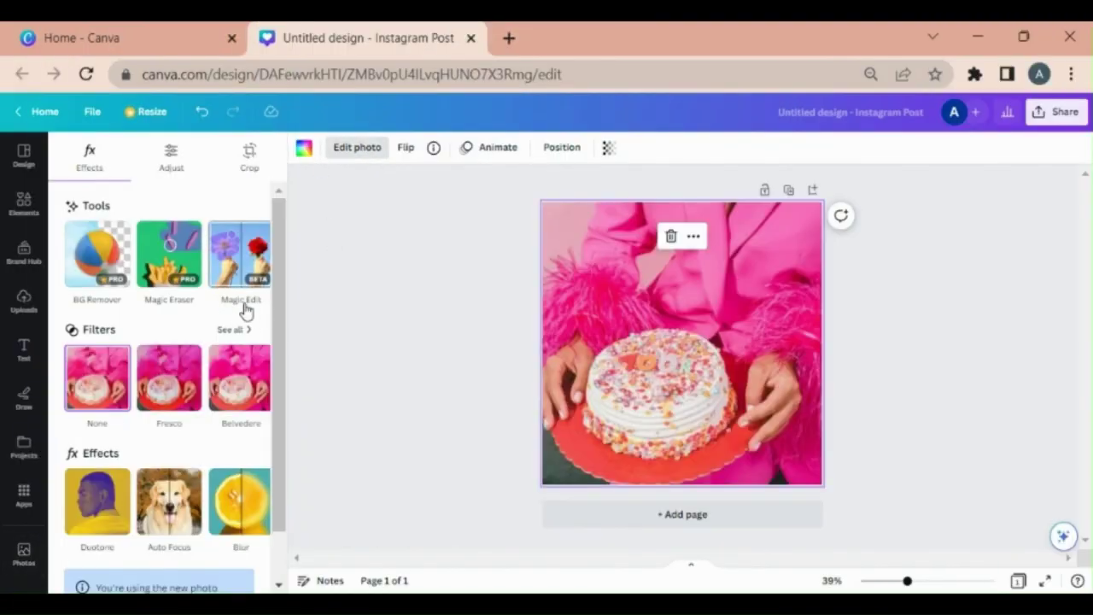
- Brush over the whole cake in Magic Edit with brush size 20
click(225, 278)
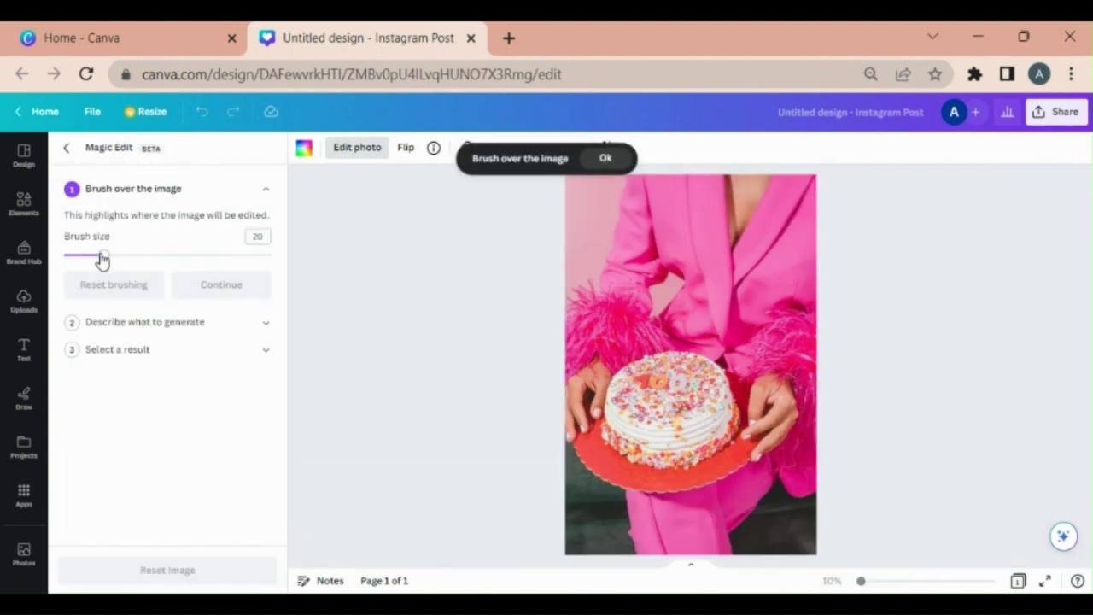
mouse_move(100, 260)
mouse_down()
mouse_move(132, 259)
mouse_move(125, 267)
mouse_up()
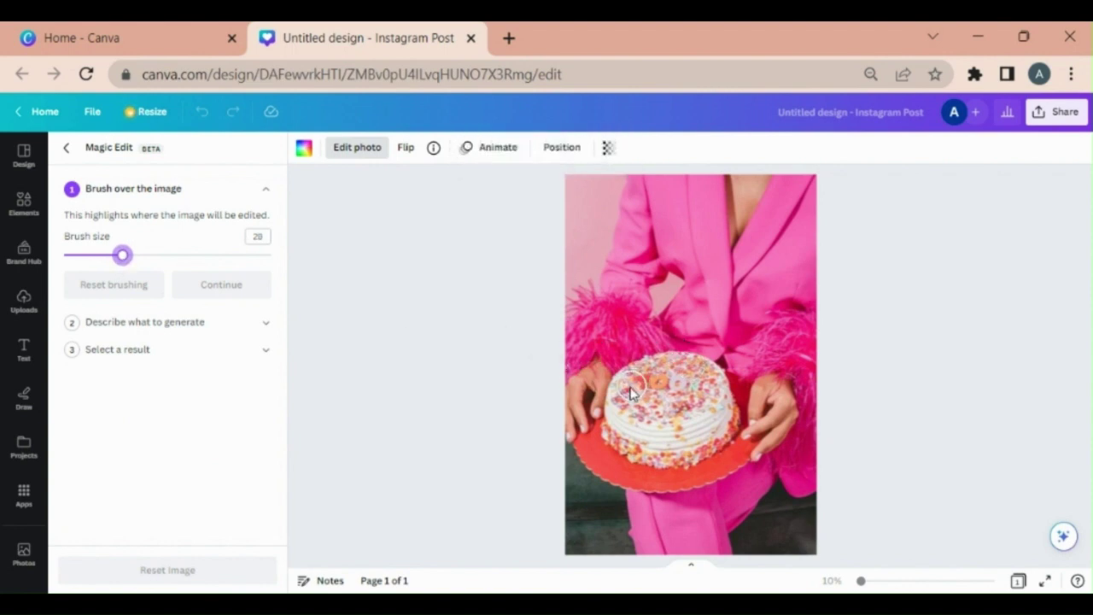
mouse_move(628, 389)
mouse_down()
mouse_move(697, 372)
mouse_move(733, 420)
mouse_move(727, 436)
mouse_move(654, 398)
mouse_move(698, 390)
mouse_move(714, 424)
mouse_move(688, 410)
mouse_up()
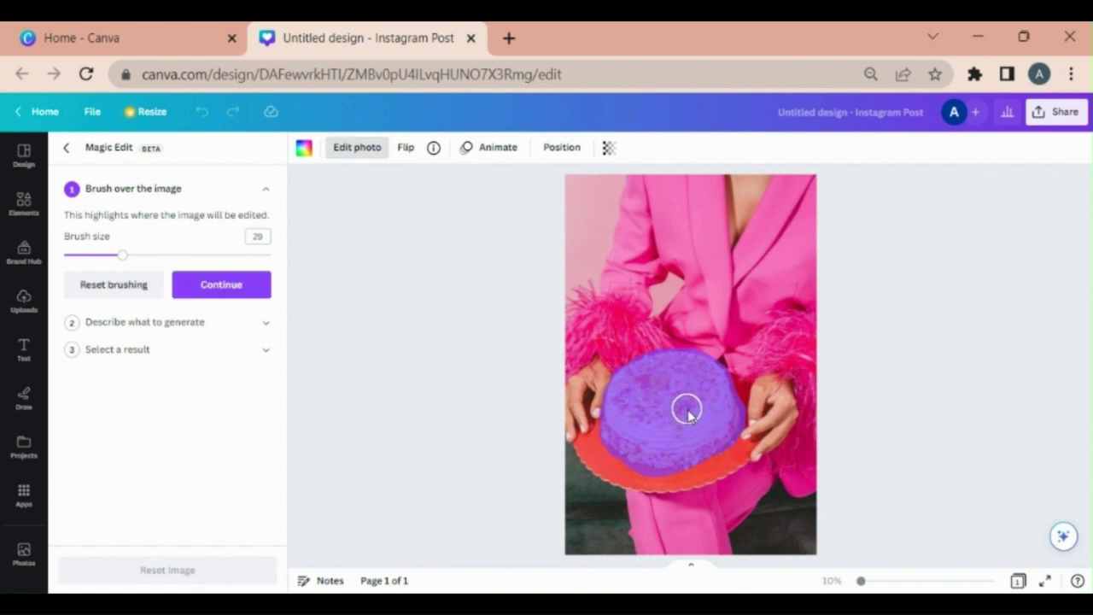
- Generate 'flowers' in place of the cake and keep the pink rose bouquet result
click(213, 288)
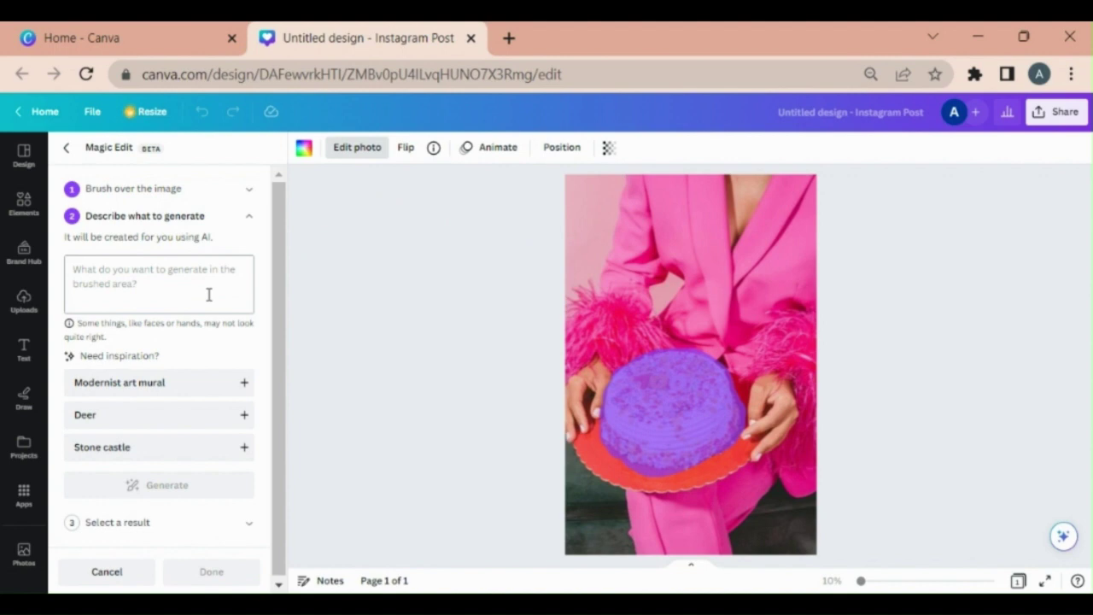
click(170, 271)
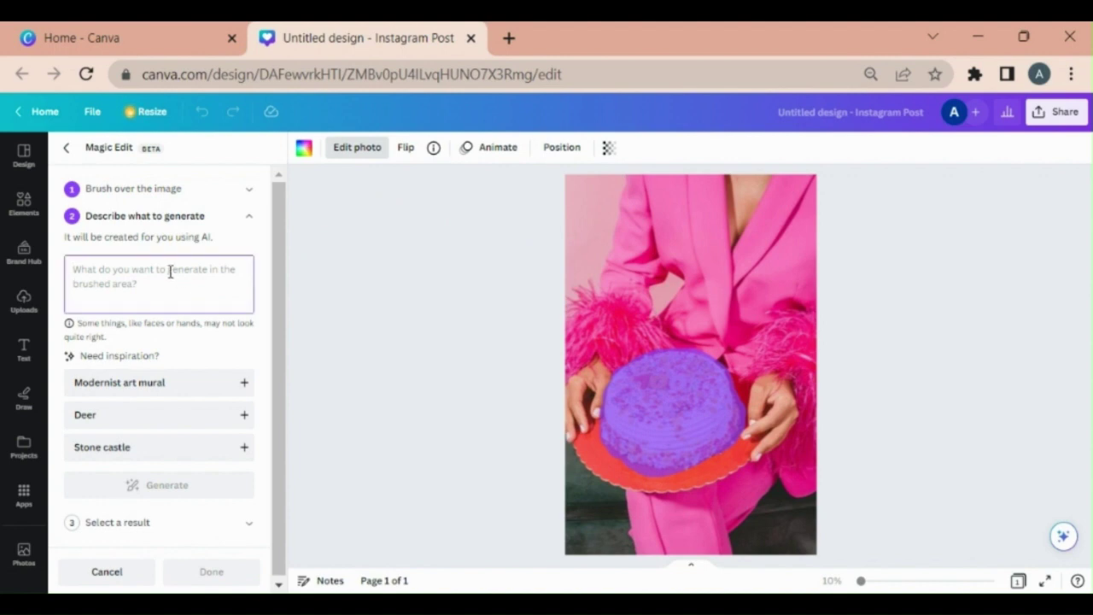
text(flowers)
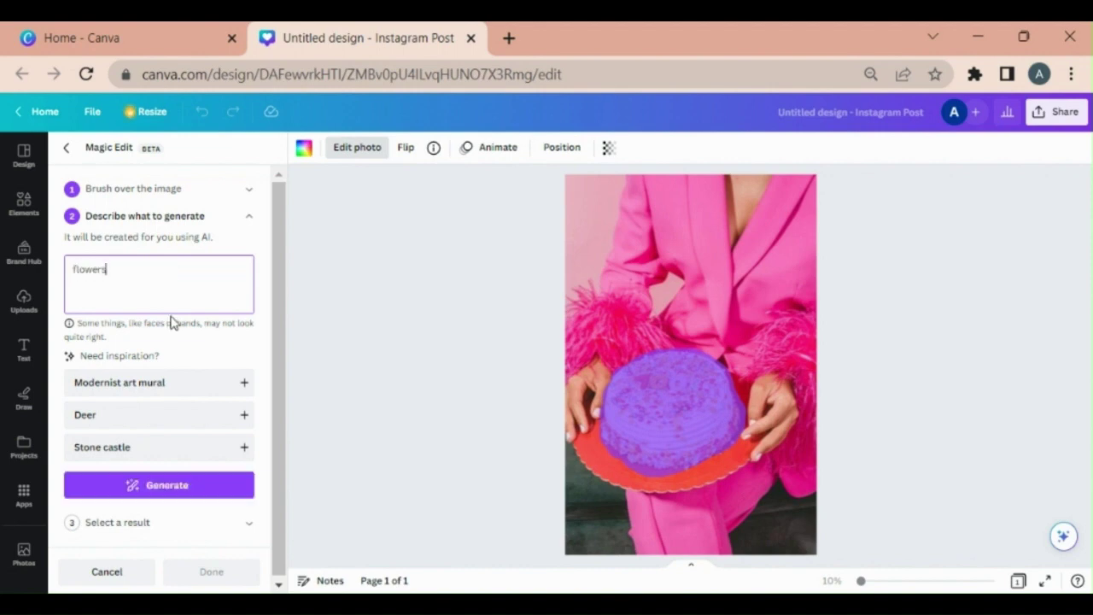
click(154, 485)
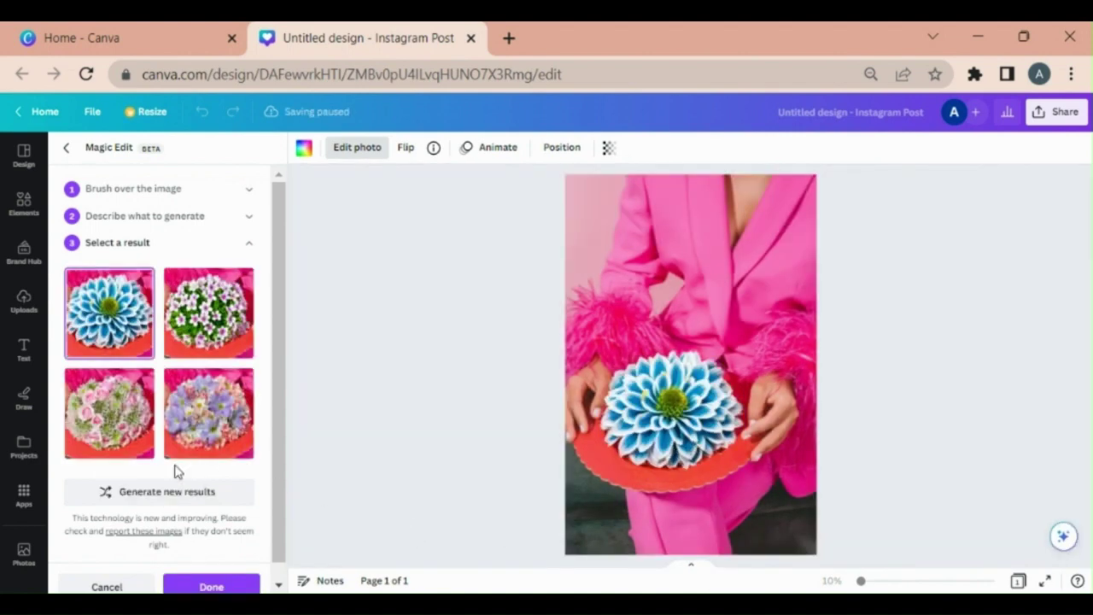
click(109, 394)
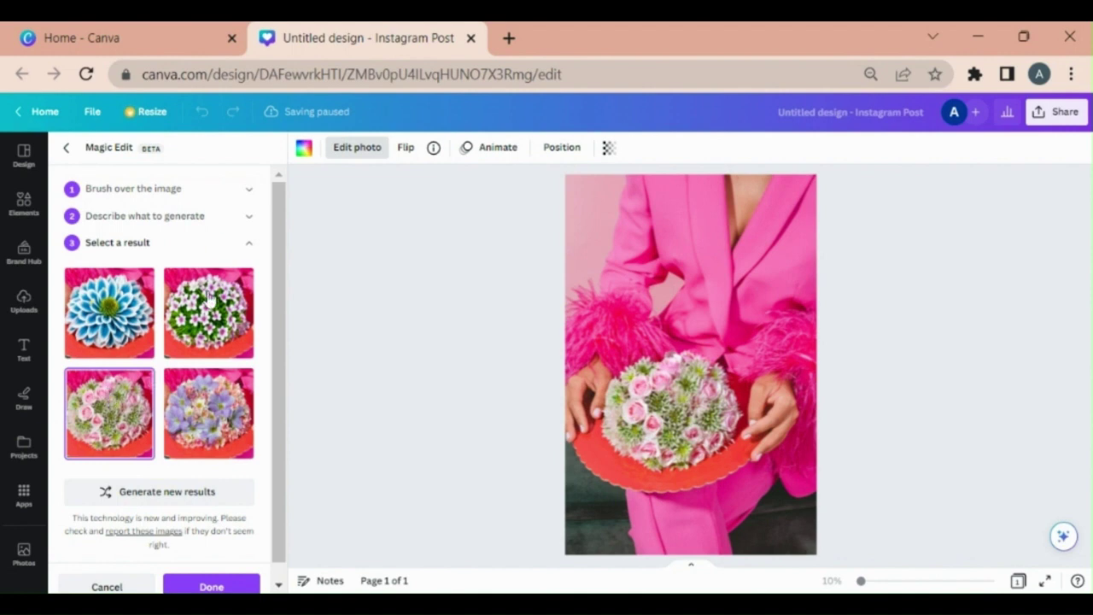
click(205, 300)
click(121, 414)
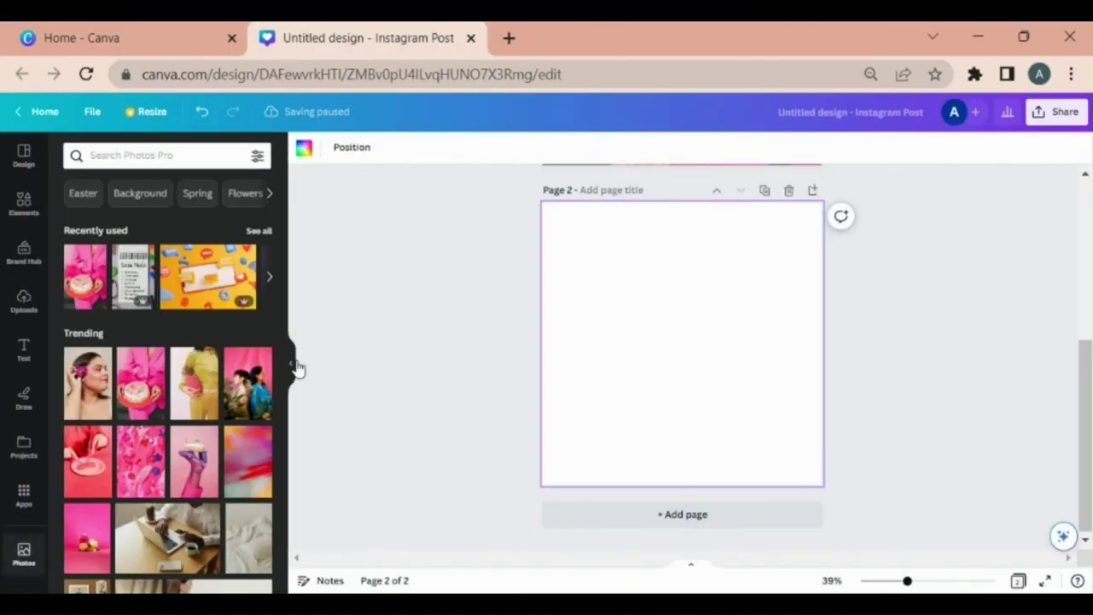
- Make the pink cake photo the background of page 2
click(150, 391)
right_click(674, 354)
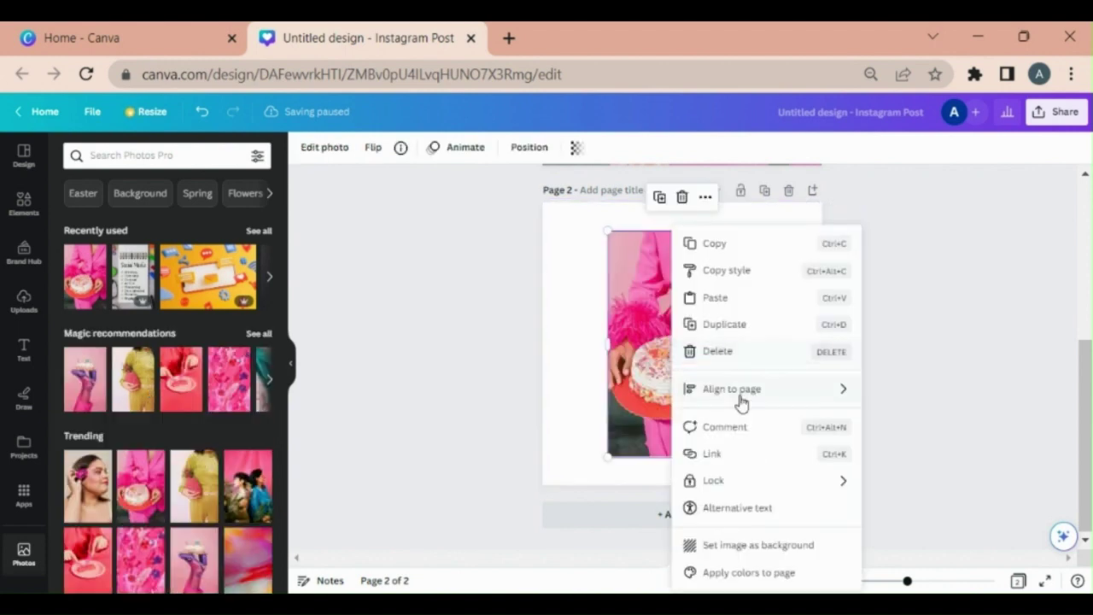
click(730, 544)
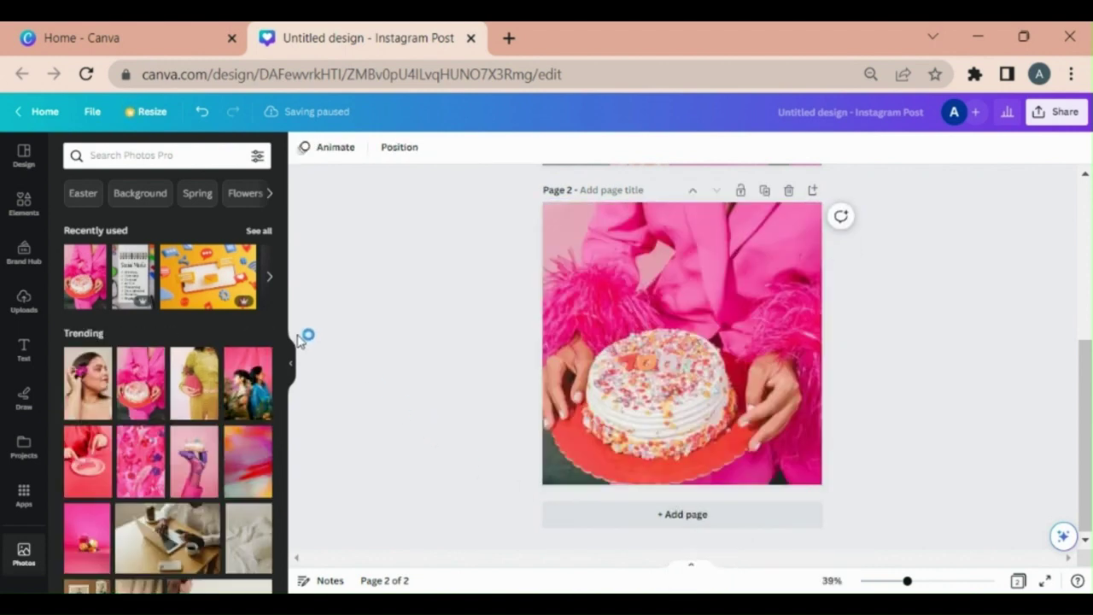
- Open the Magic Eraser on the page 2 cake photo
click(611, 239)
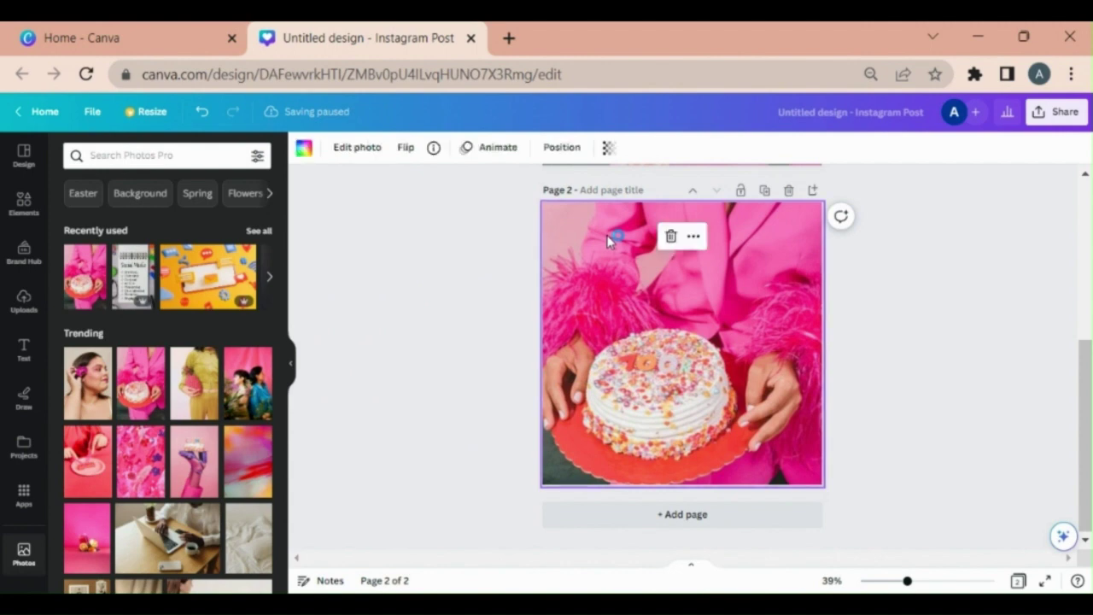
click(359, 150)
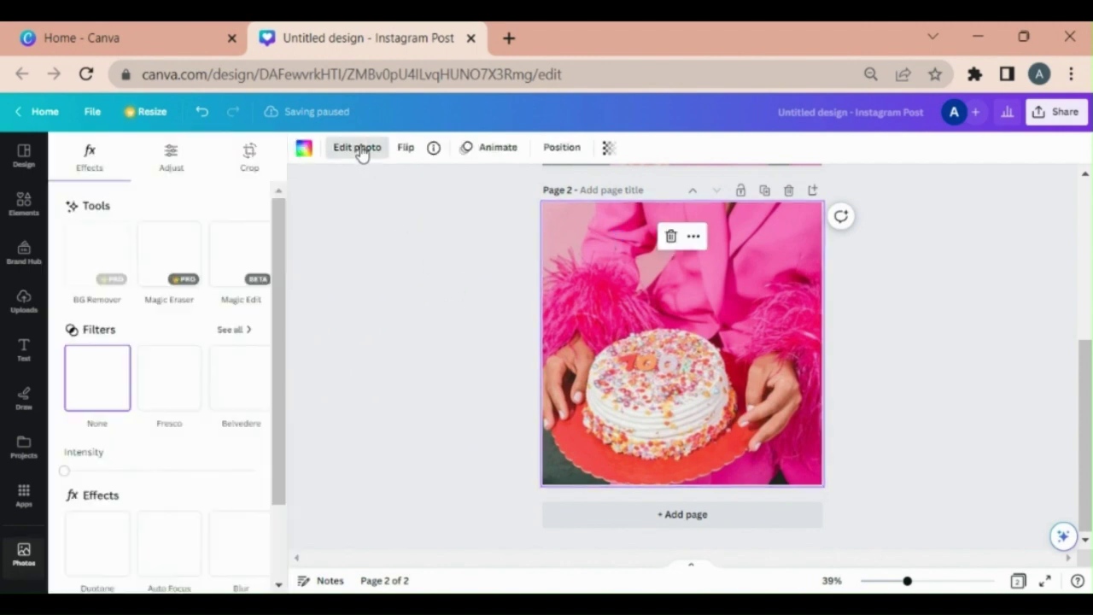
click(166, 242)
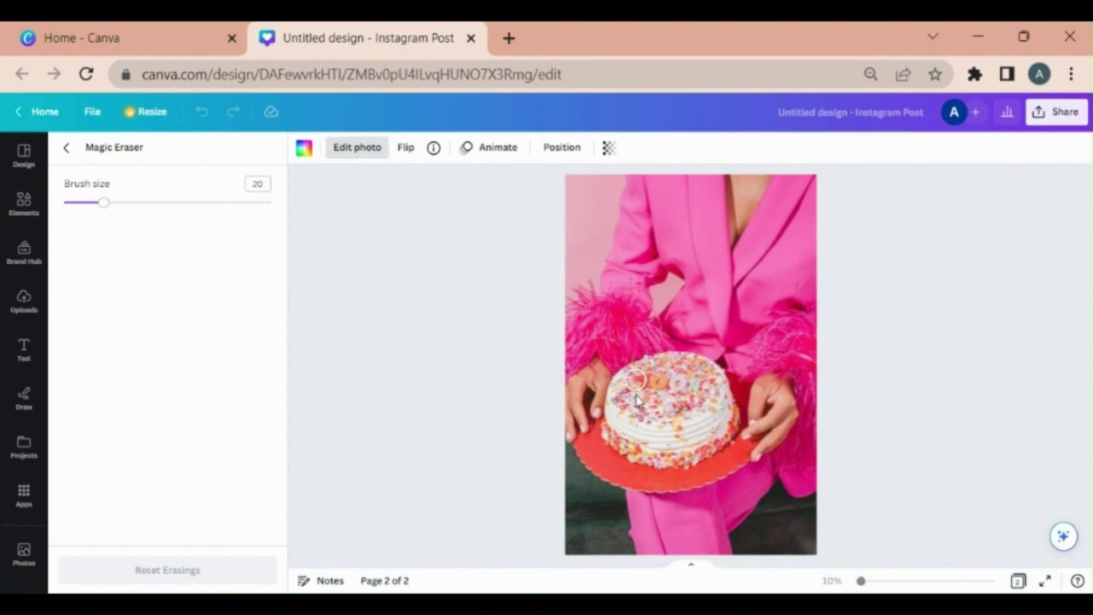
- Erase the cake from the page 2 photo with a size 28 eraser brush
mouse_move(104, 210)
mouse_down()
mouse_move(163, 217)
mouse_move(106, 220)
mouse_move(139, 210)
mouse_move(119, 225)
mouse_up()
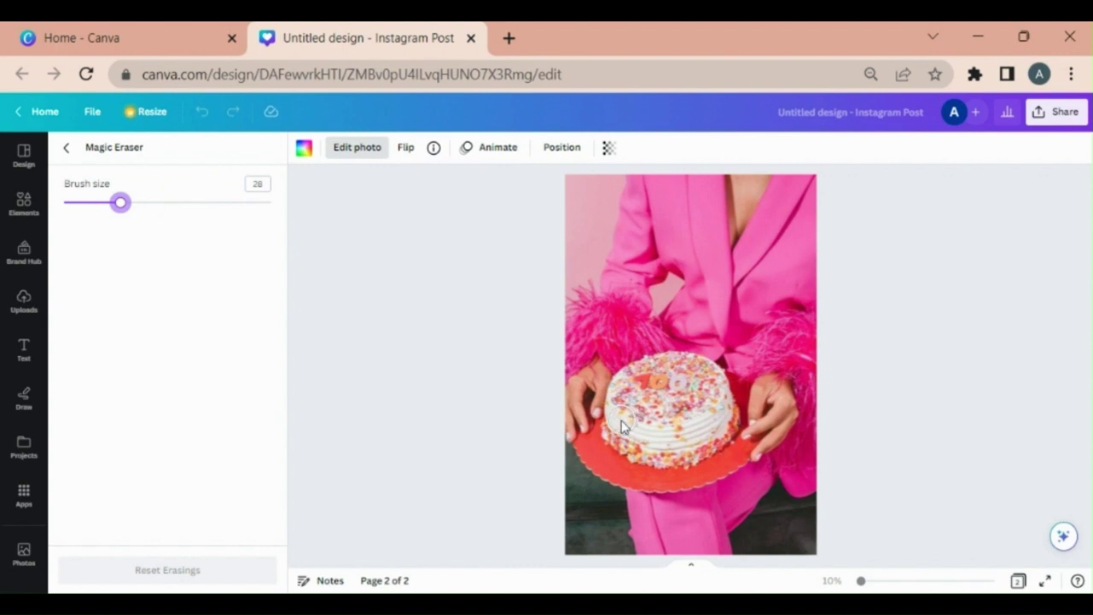
mouse_move(620, 420)
mouse_down()
mouse_move(639, 370)
mouse_move(664, 364)
mouse_move(720, 376)
mouse_move(730, 417)
mouse_move(696, 457)
mouse_move(639, 463)
mouse_move(617, 423)
mouse_move(611, 441)
mouse_move(625, 454)
mouse_move(626, 429)
mouse_move(672, 441)
mouse_move(711, 428)
mouse_move(719, 412)
mouse_move(707, 378)
mouse_move(646, 375)
mouse_up()
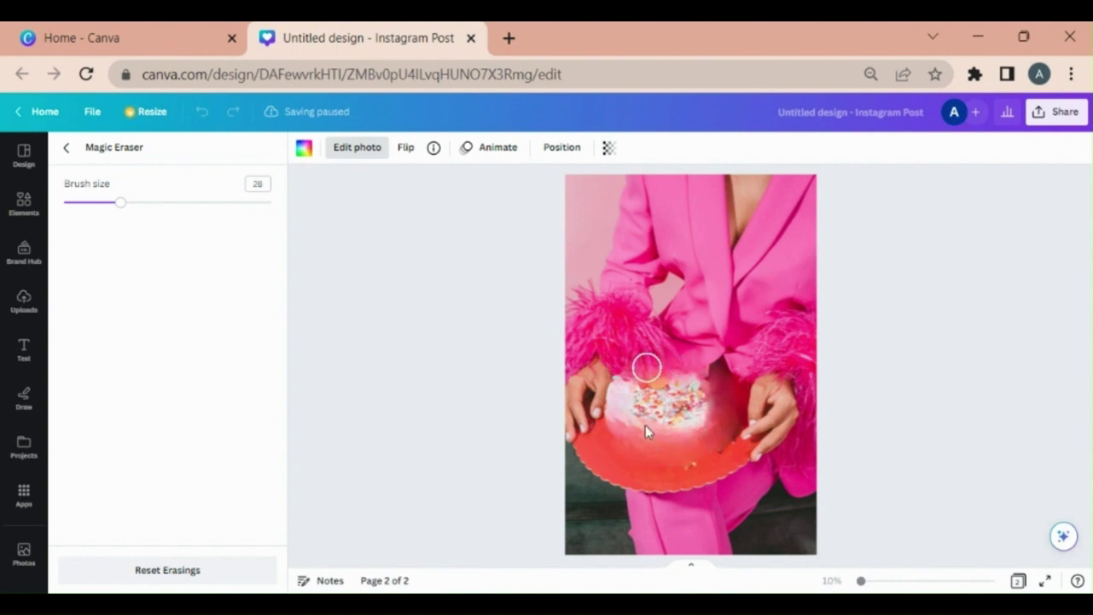
mouse_move(647, 417)
mouse_down()
mouse_move(654, 405)
mouse_move(702, 420)
mouse_move(686, 430)
mouse_move(694, 396)
mouse_move(683, 385)
mouse_up()
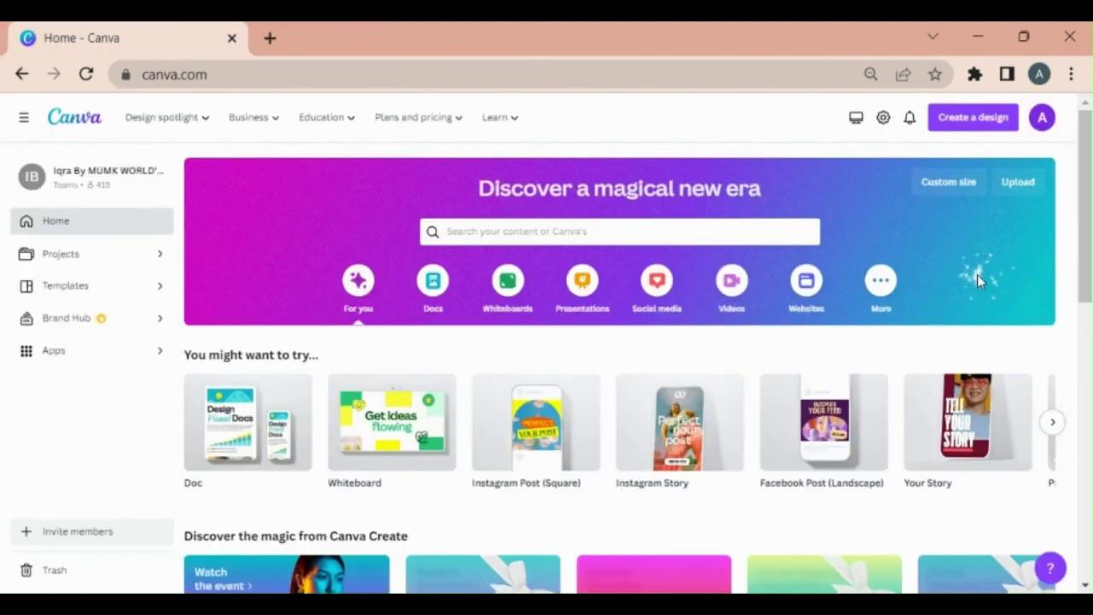
- Upload 'Motif Golden -Pearl Green 1' and use it for Magic Design templates
click(1023, 186)
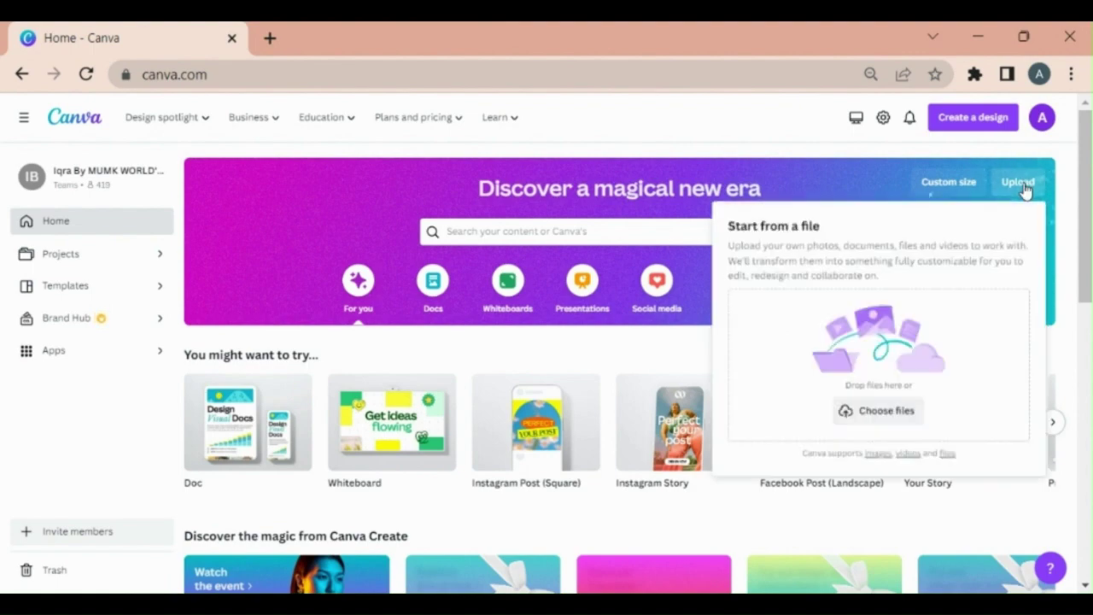
click(885, 409)
click(344, 256)
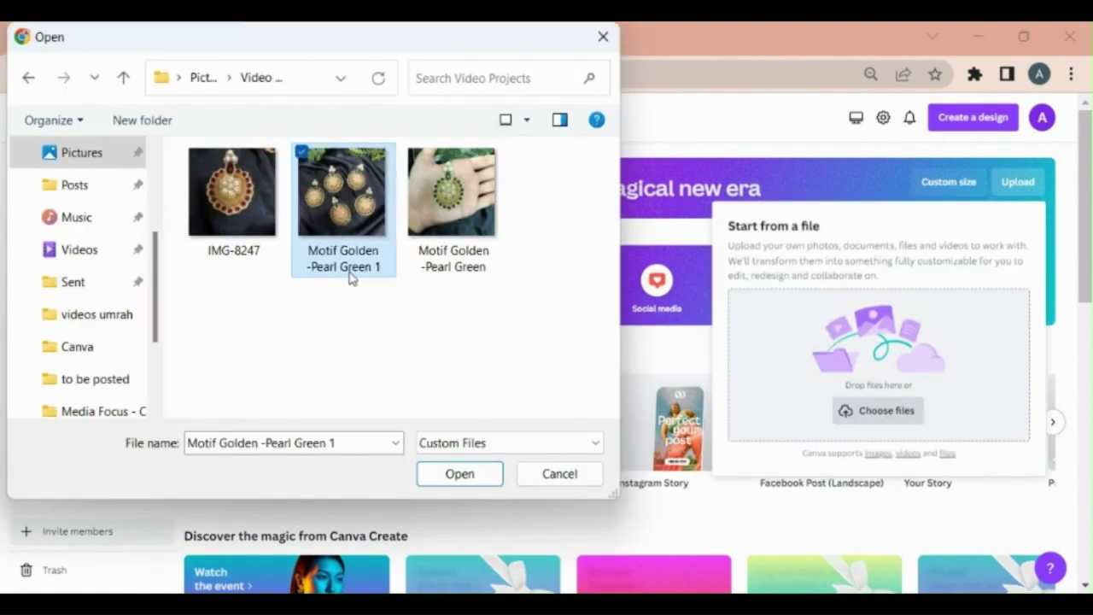
click(459, 473)
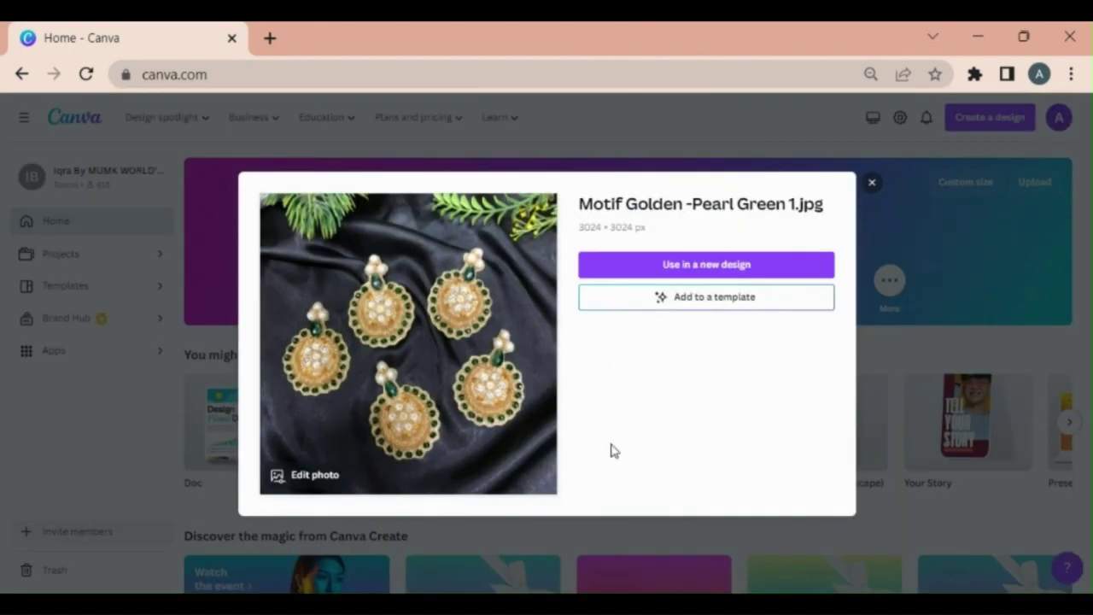
click(690, 300)
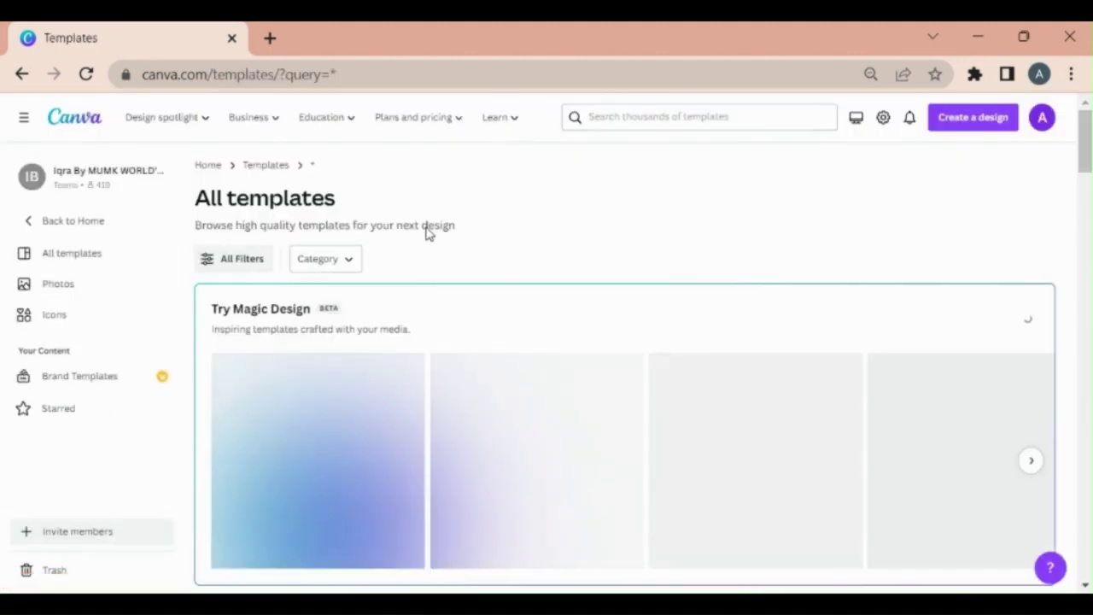
- Apply the dark blue HK Grotesk style to the Magic Design results
scroll(427, 230, down, 1)
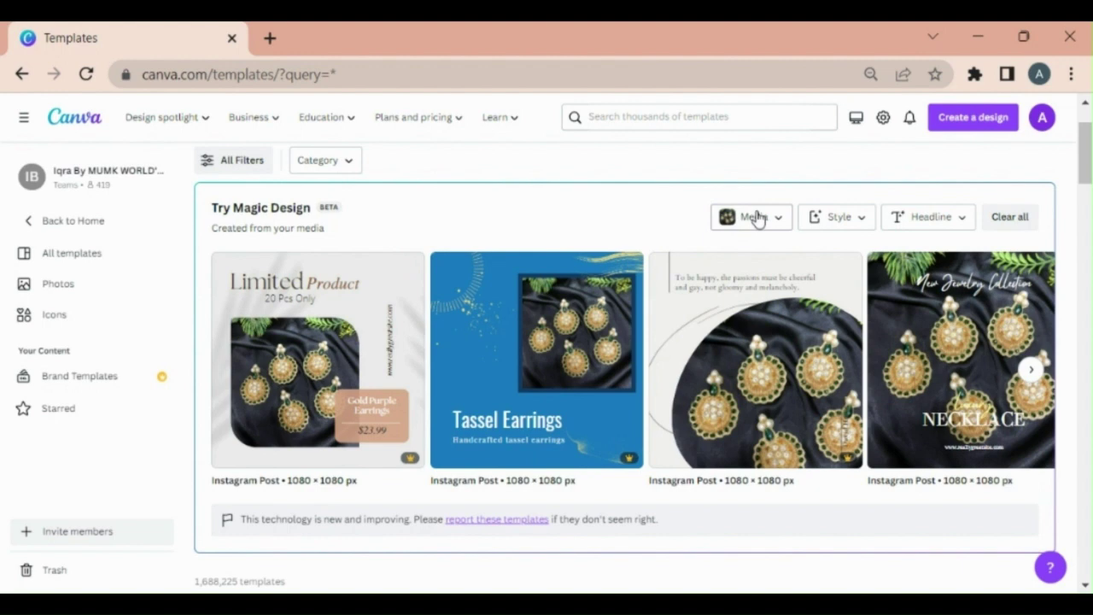
click(854, 220)
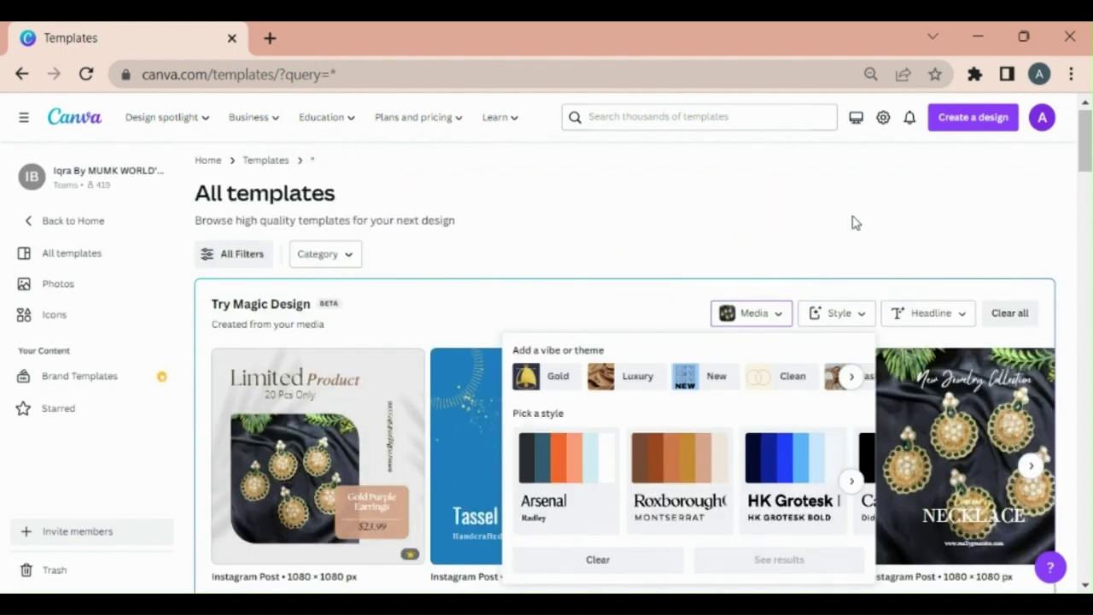
click(774, 469)
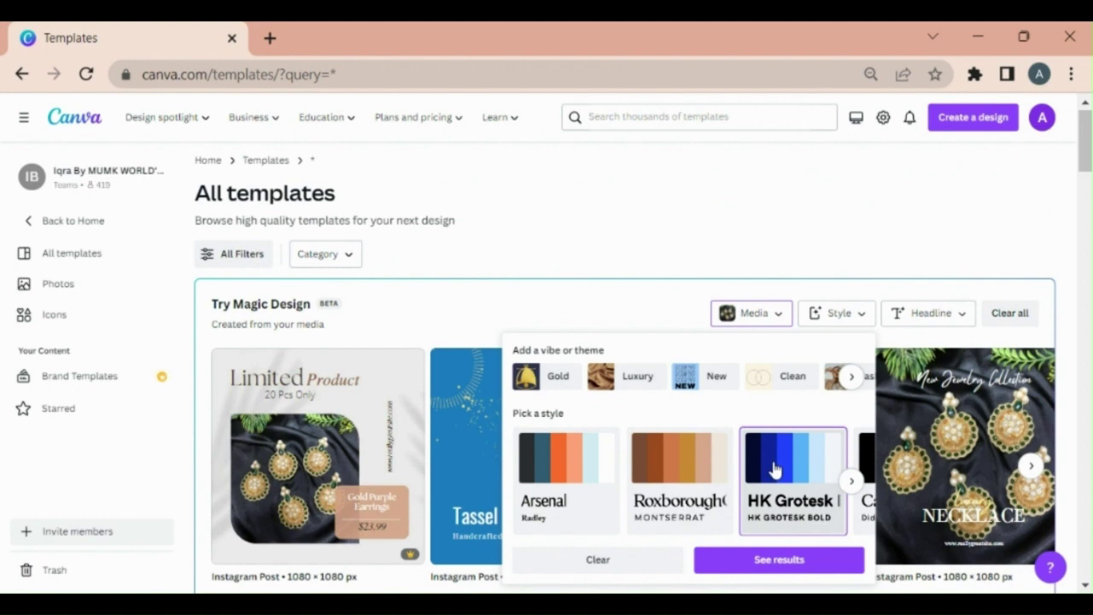
click(746, 568)
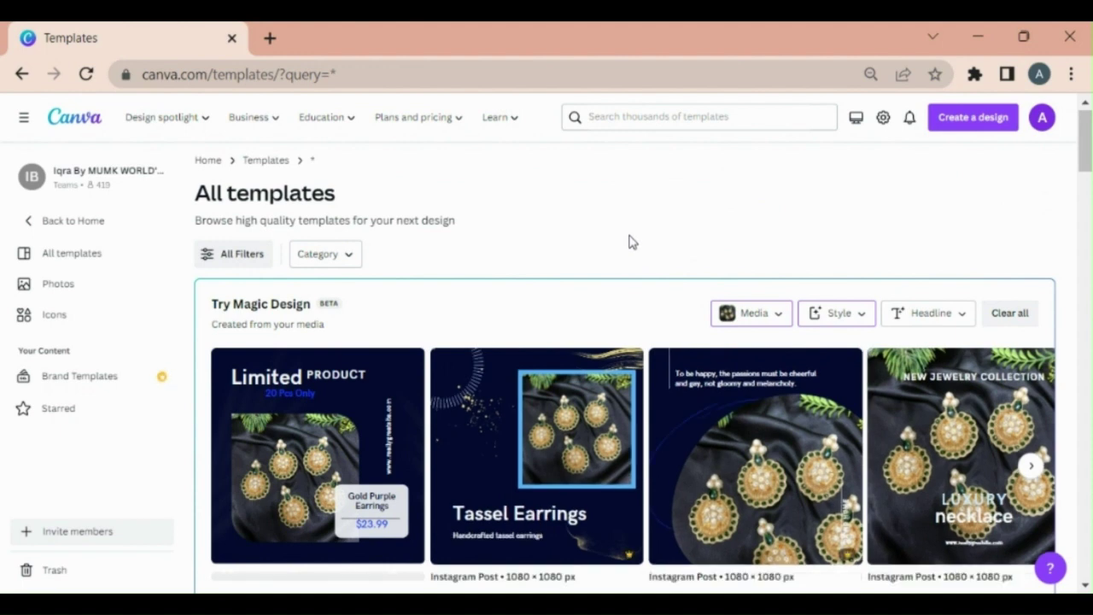
click(958, 317)
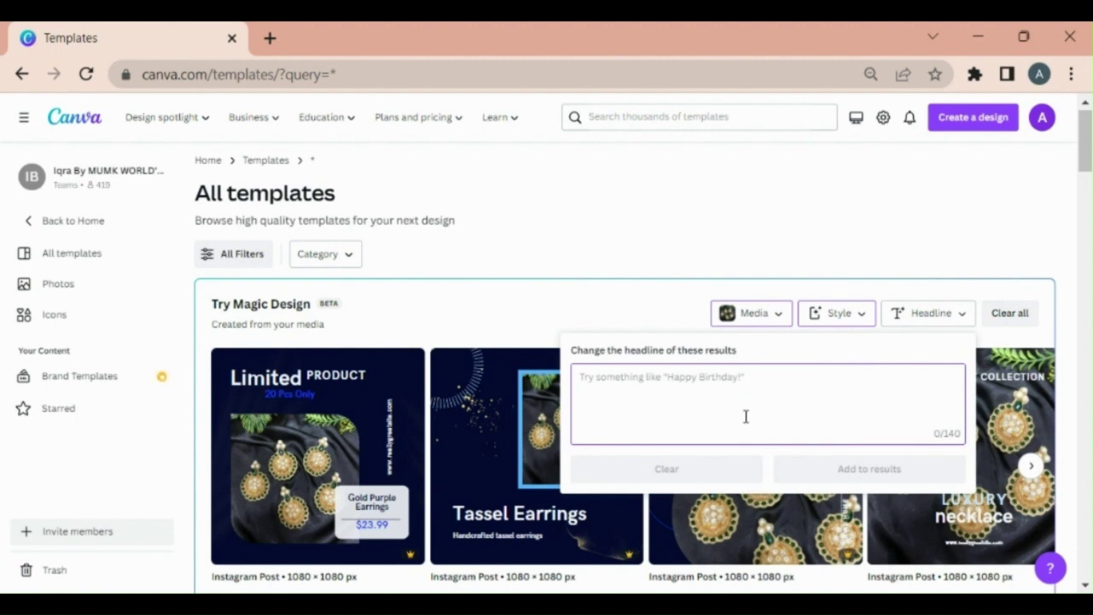
- Add the 'New Arrival' headline and preview the Black Clean Jewelry Collection Instagram Post
text(New Arrival)
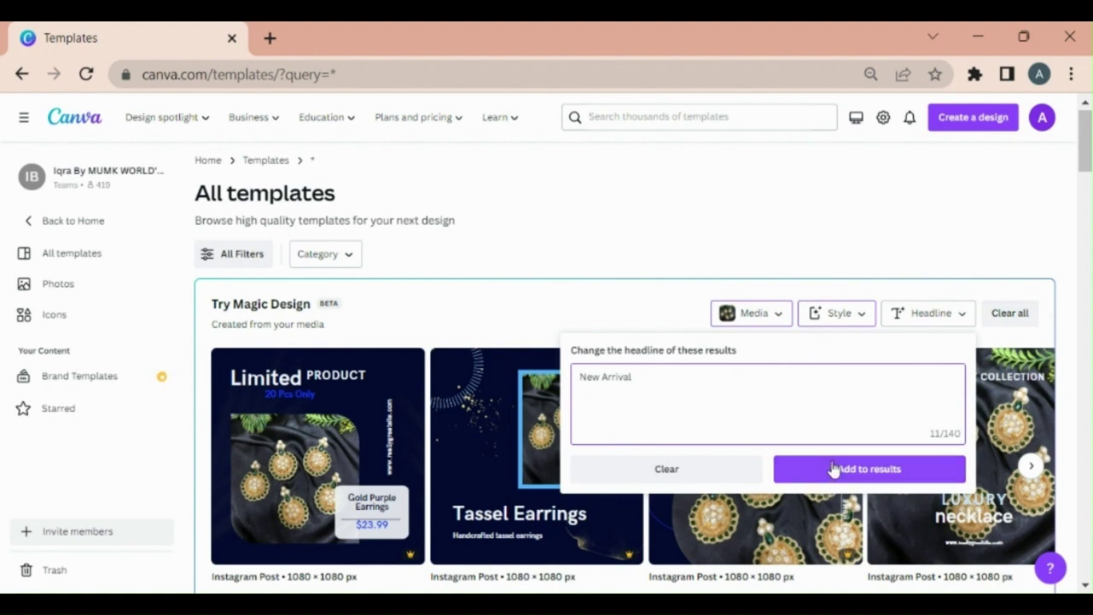
click(832, 468)
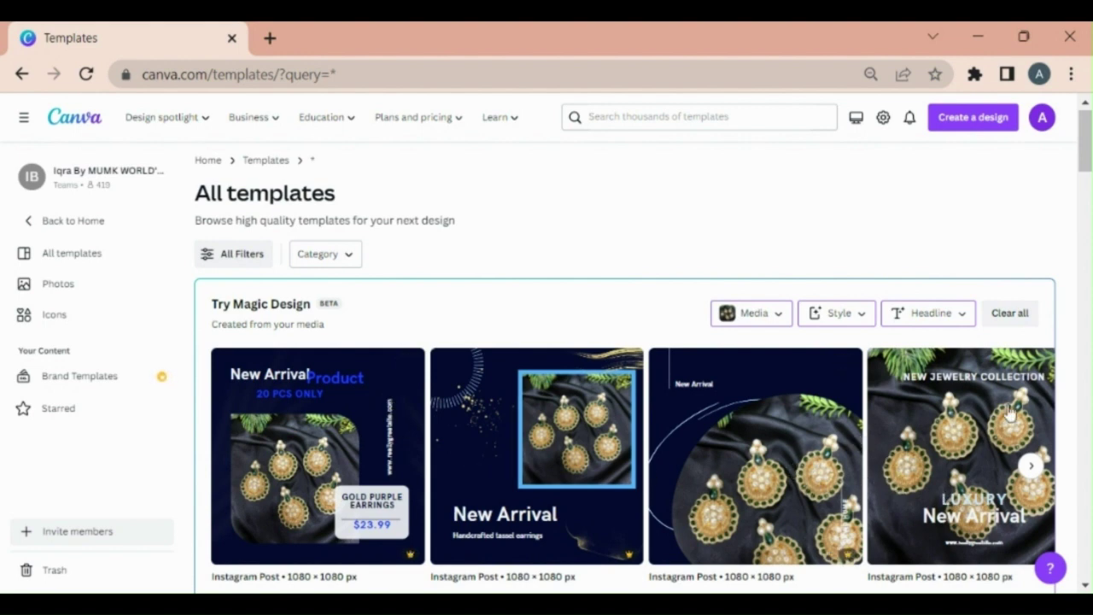
click(1031, 465)
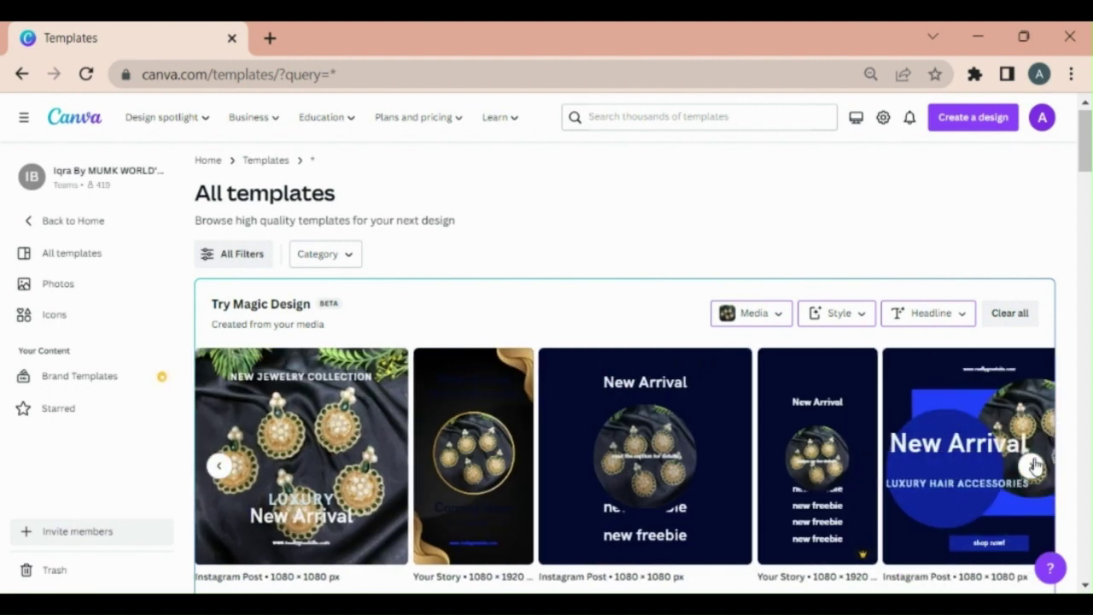
click(1033, 465)
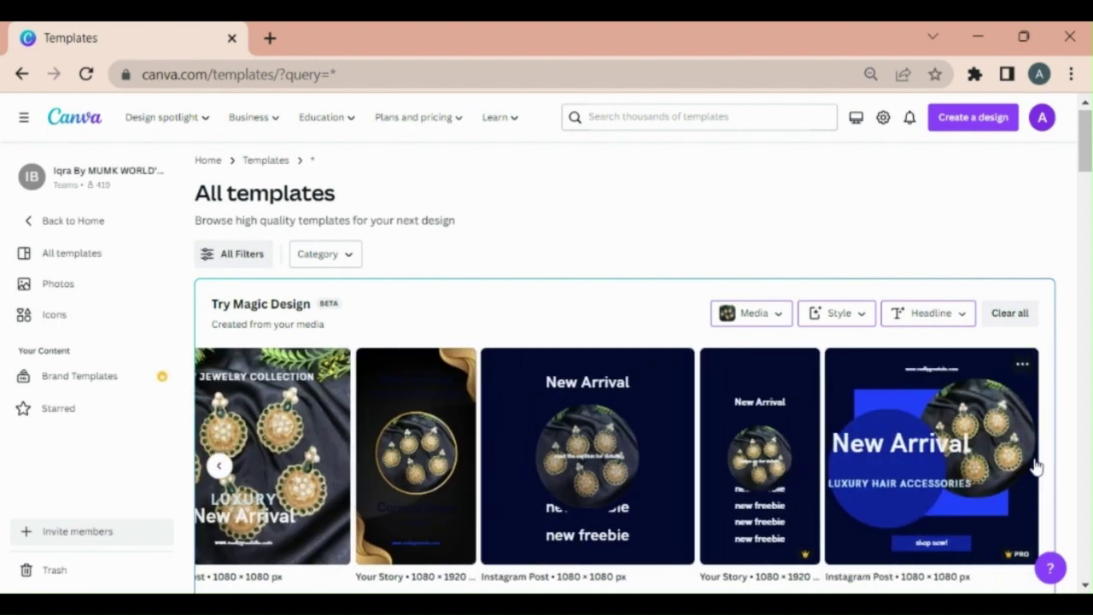
click(218, 465)
click(219, 464)
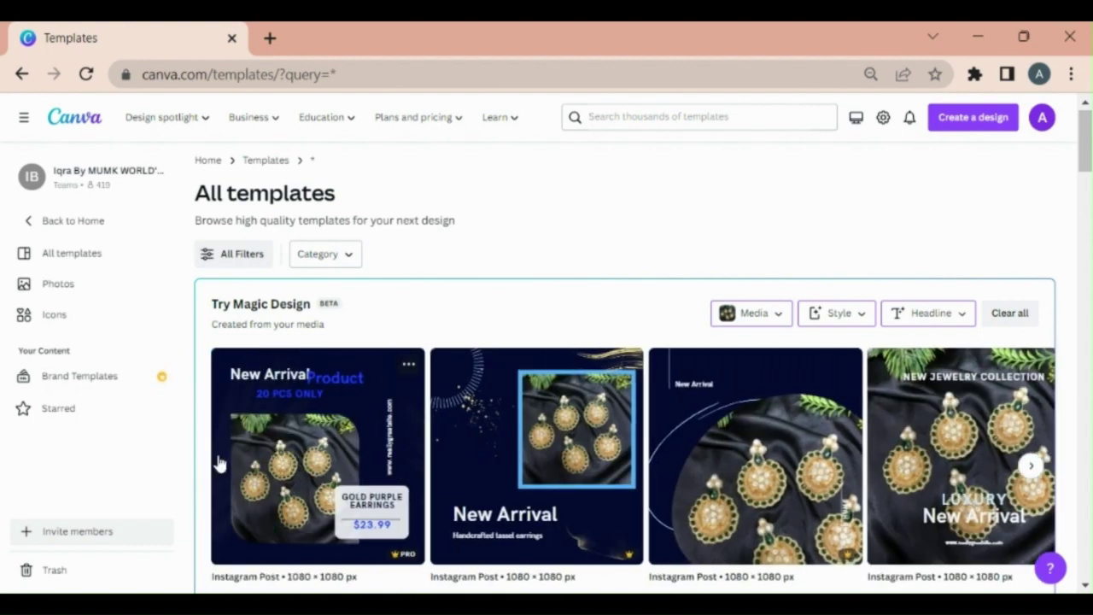
click(954, 463)
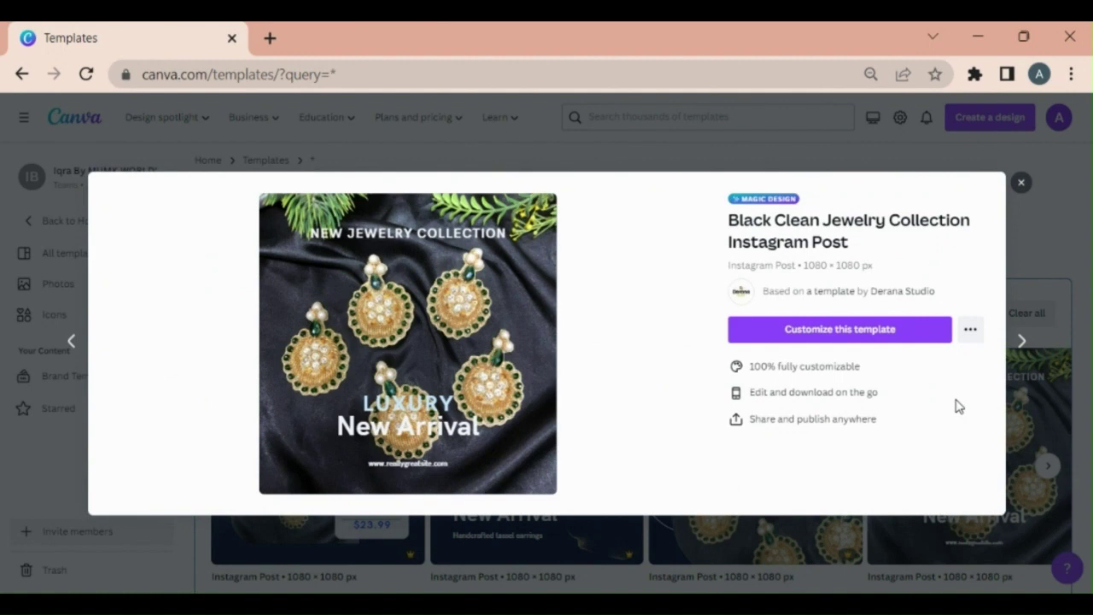
- Customize the Black Clean Jewelry Collection post, then preview the Black and Gold Coming Soon story
click(914, 333)
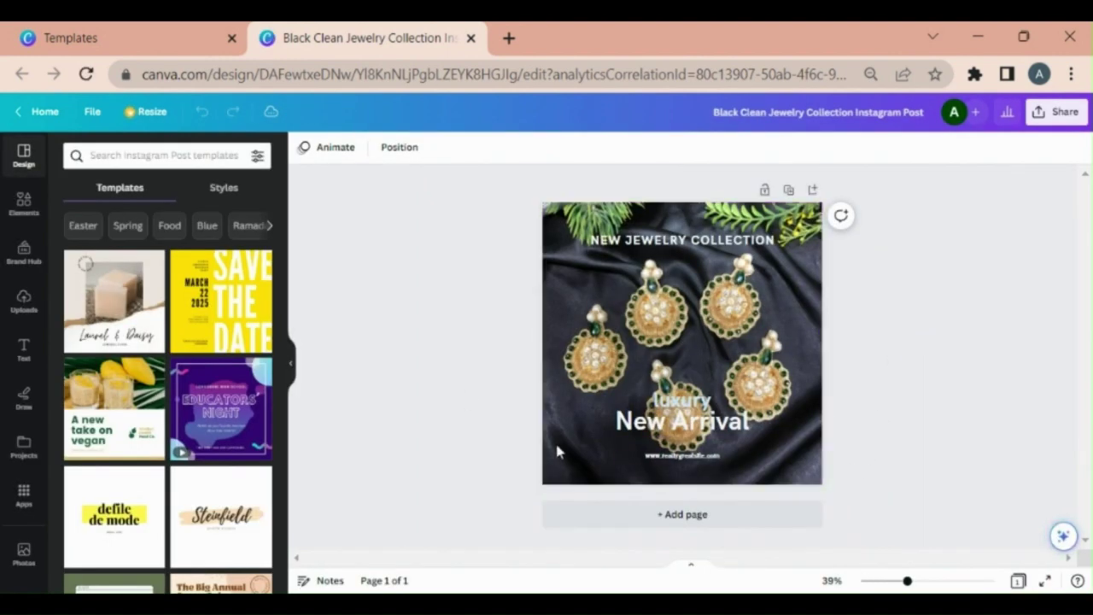
click(147, 37)
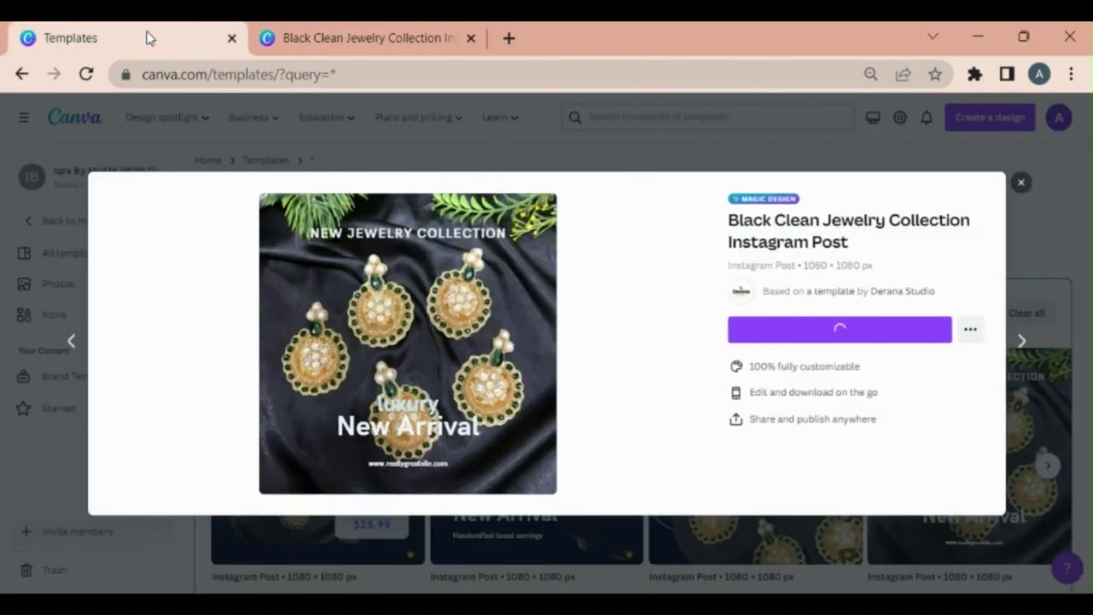
click(1021, 341)
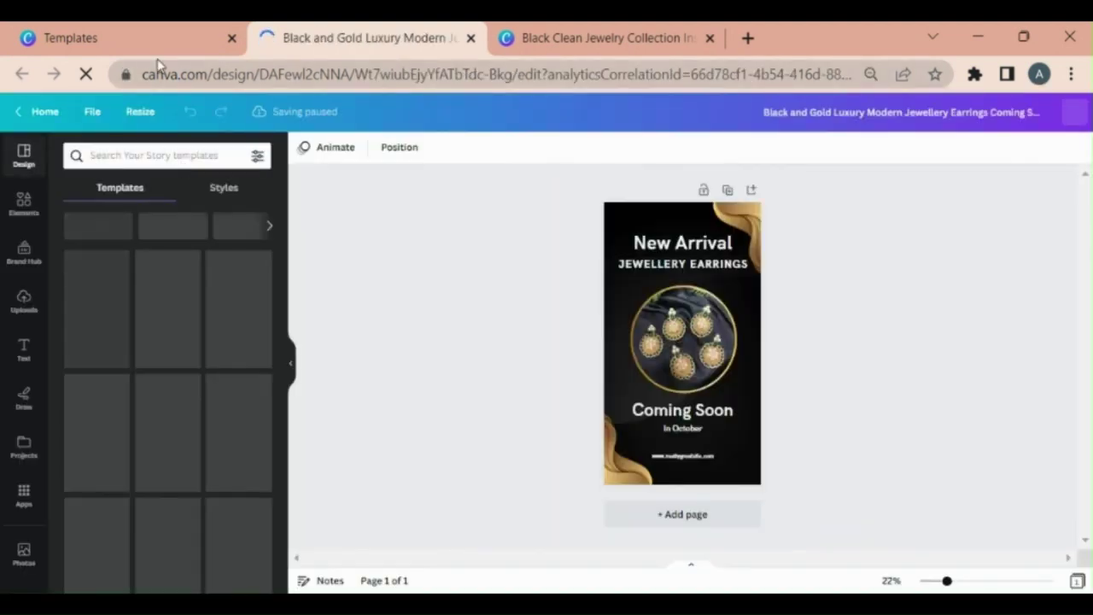
- Open the Black and Gold Jewellery Earrings Coming Soon story in its own editor tab
click(153, 41)
click(1024, 342)
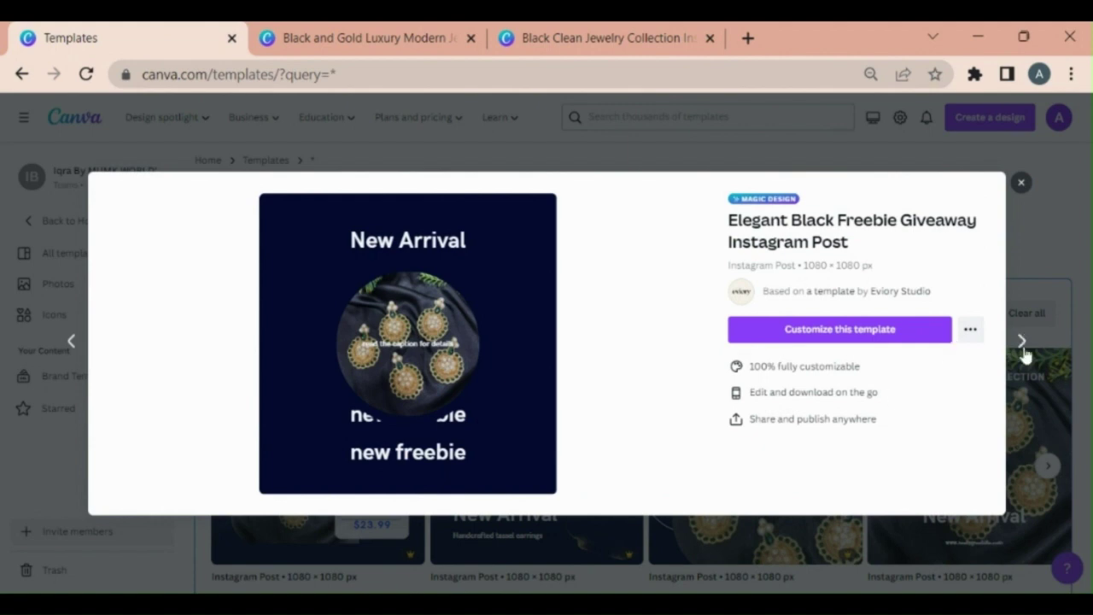
click(1022, 185)
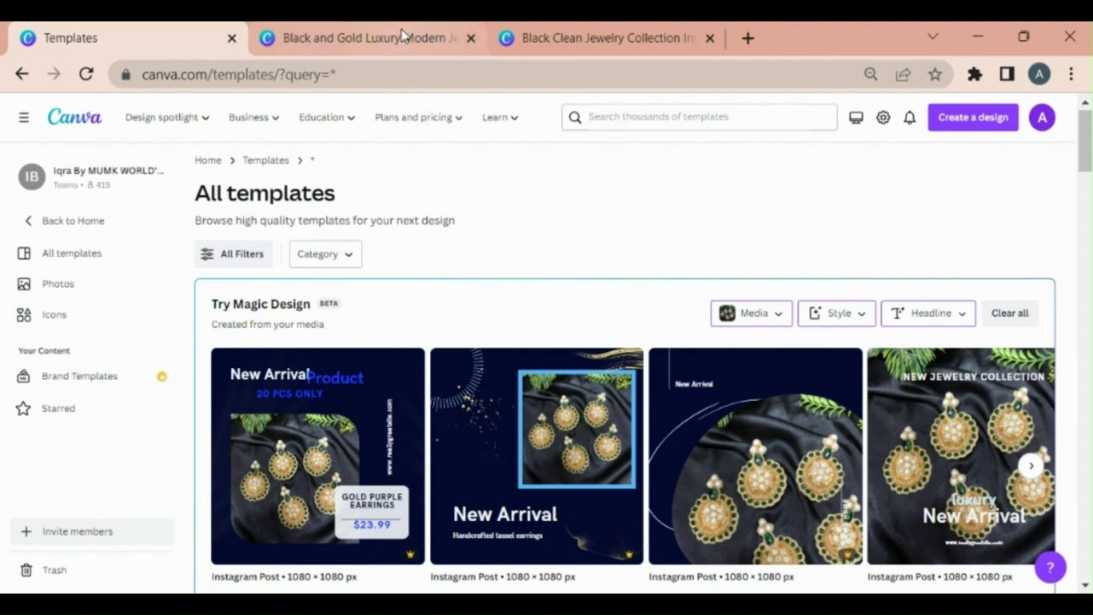
key(alt+Left)
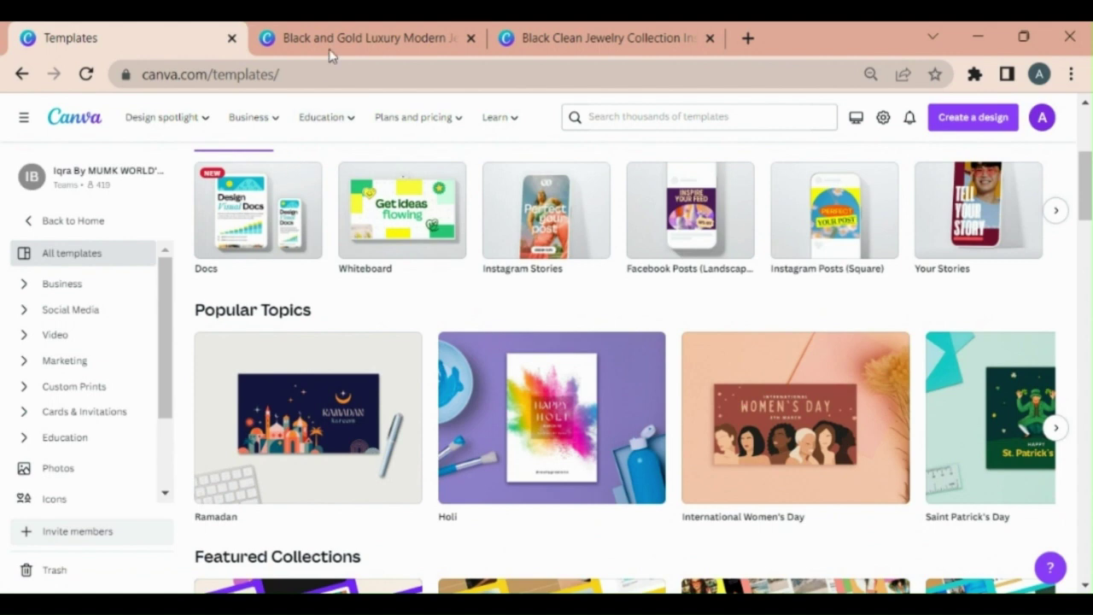
click(333, 41)
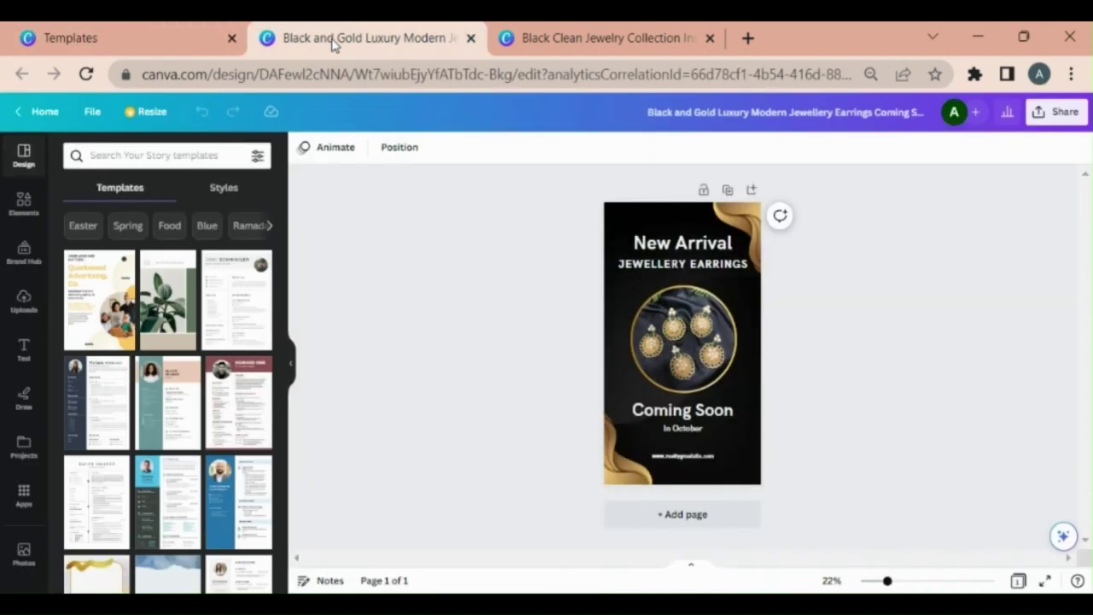